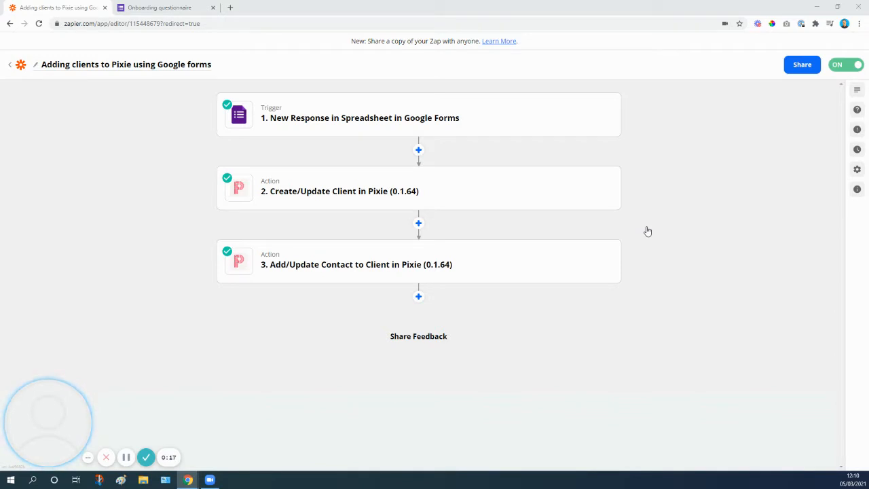
# Glance at the onboarding questionnaire form and open the Zapier dashboard in a new browser tab
pyautogui.click(181, 6)
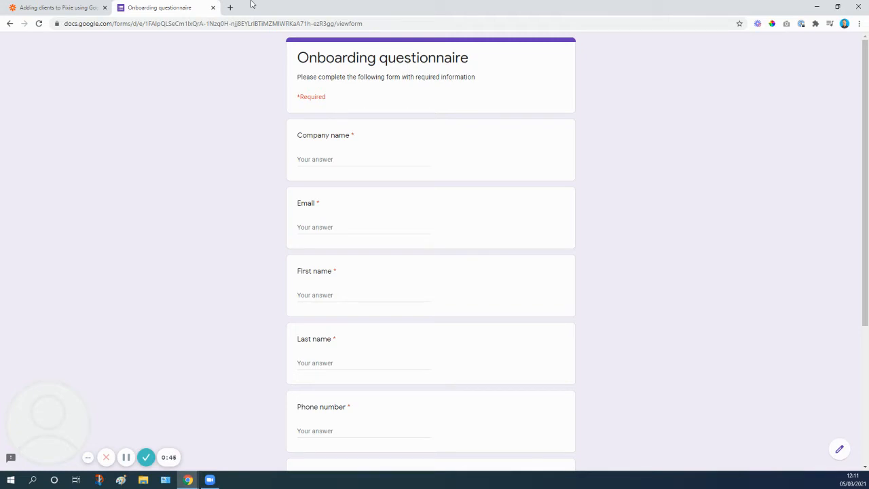
pyautogui.click(230, 7)
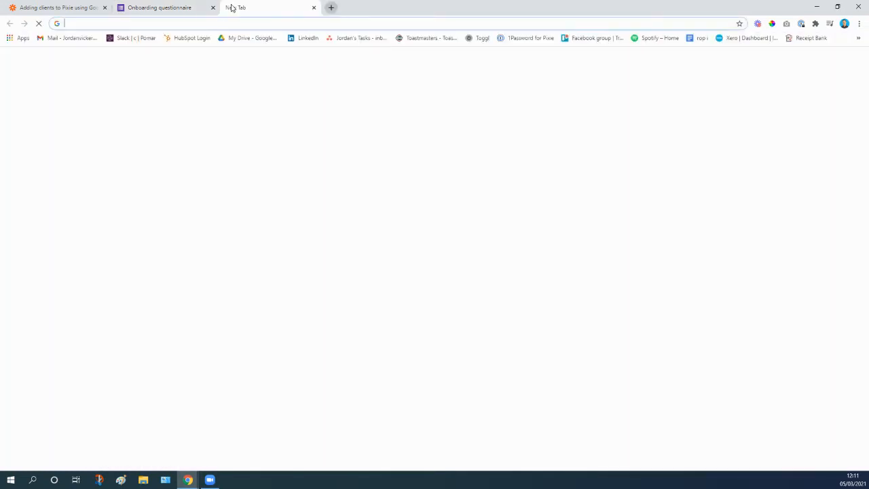
pyautogui.write('zapier')
pyautogui.press('Return')
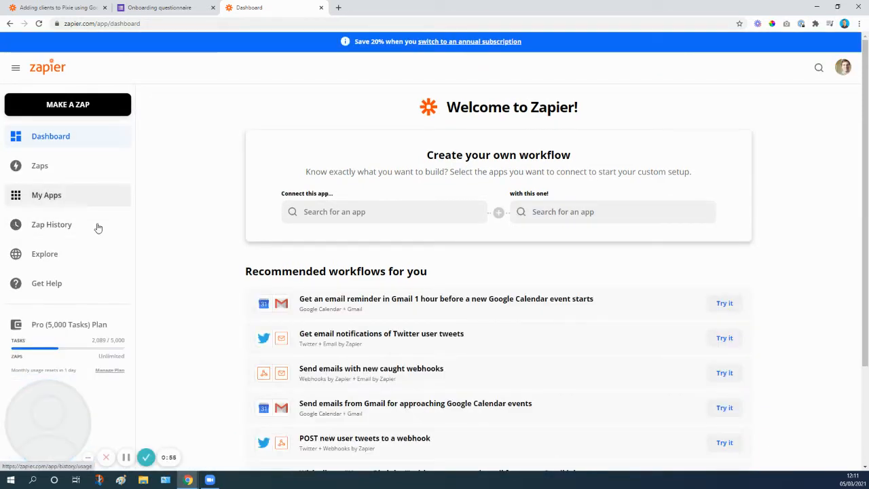
# Search the app directory on Zapier's Explore page for "form" and browse the matching form apps
pyautogui.click(43, 254)
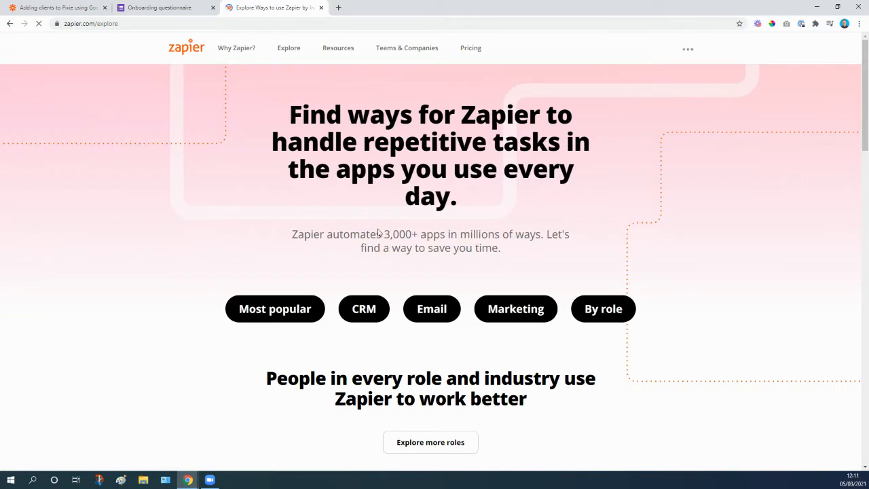
pyautogui.scroll(-10, 438, 251)
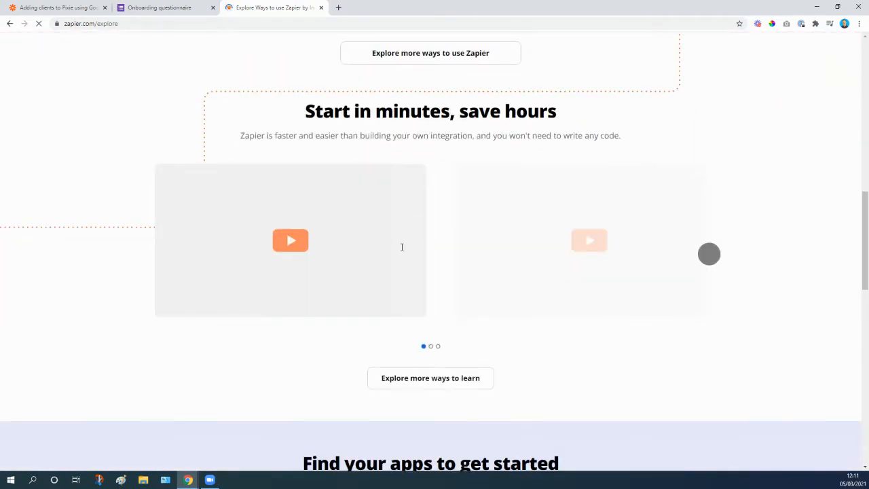
pyautogui.scroll(6, 406, 250)
pyautogui.scroll(-4, 473, 232)
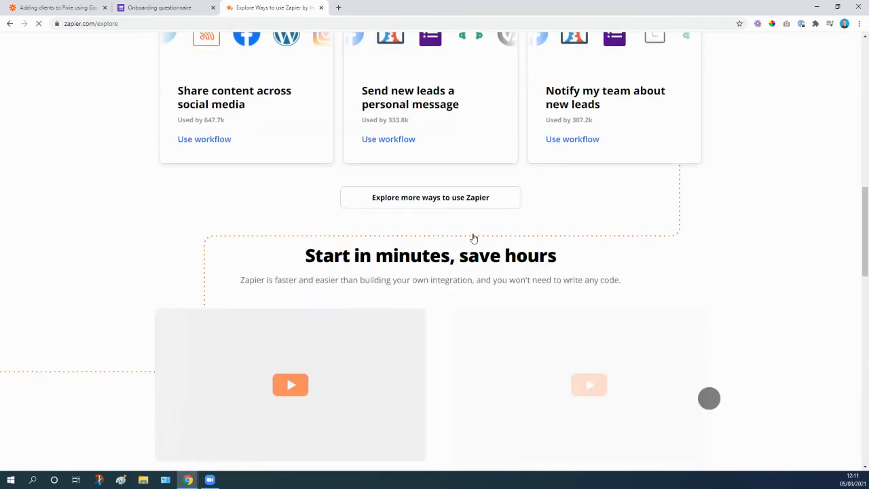
pyautogui.scroll(-7, 473, 238)
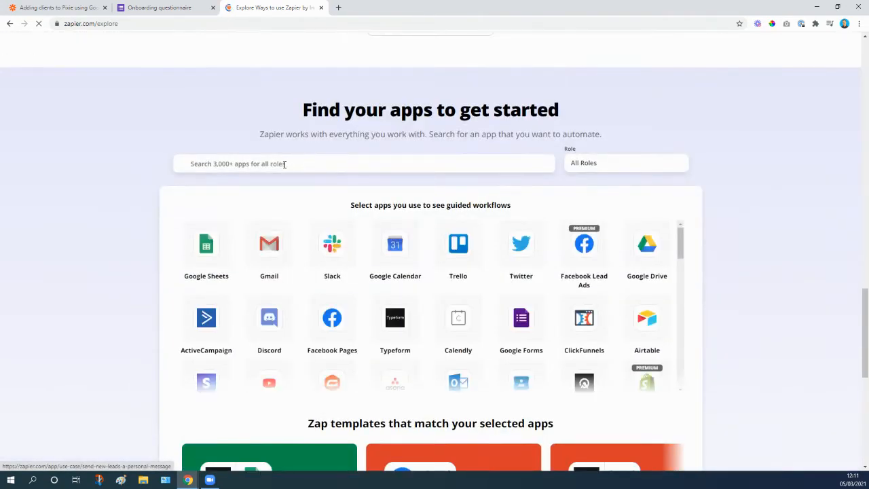
pyautogui.click(285, 164)
pyautogui.write('form')
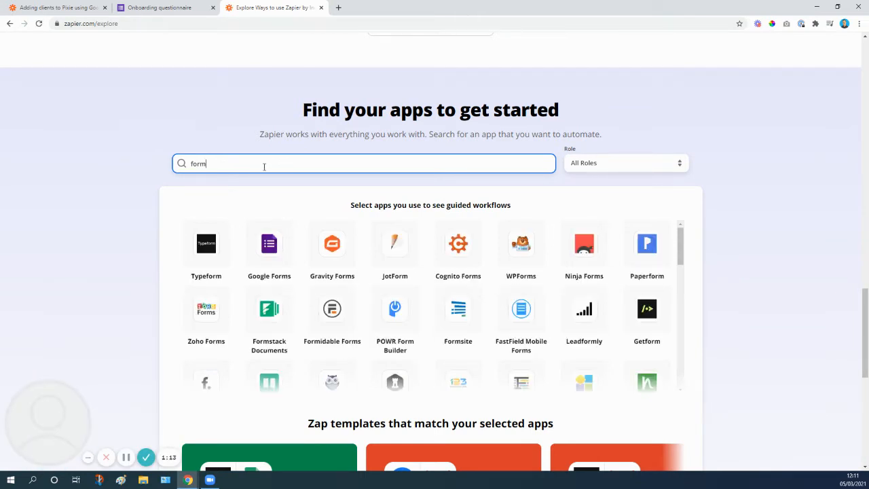
pyautogui.scroll(-1, 545, 250)
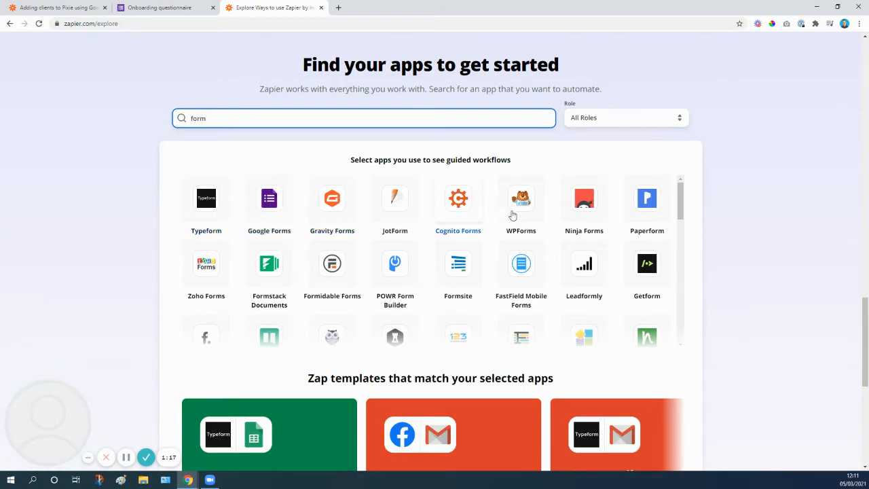
pyautogui.scroll(-1, 474, 257)
pyautogui.scroll(-10, 473, 257)
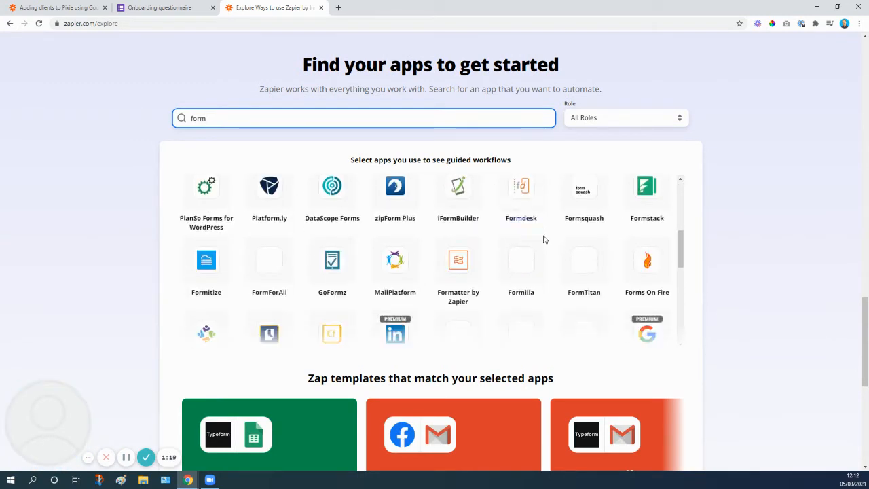
pyautogui.scroll(-2, 547, 255)
pyautogui.scroll(12, 544, 252)
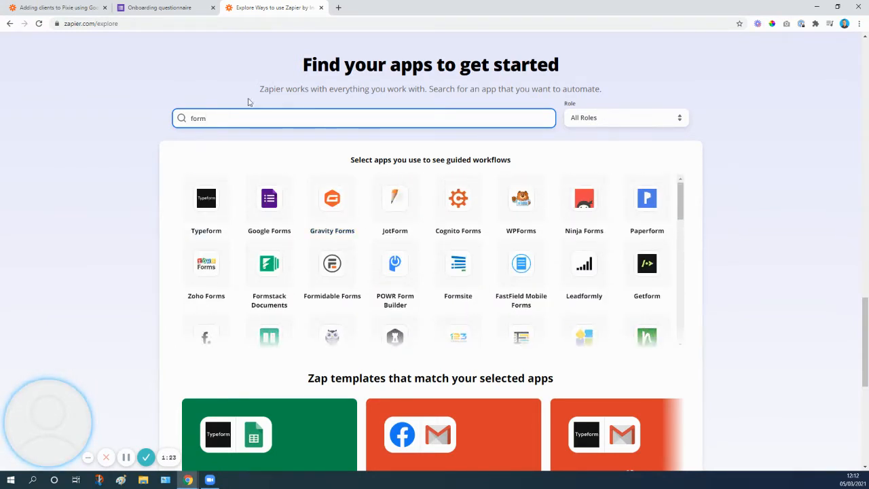
# Review the onboarding questionnaire's questions, from company name through to birthday, in the Google Form
pyautogui.click(159, 8)
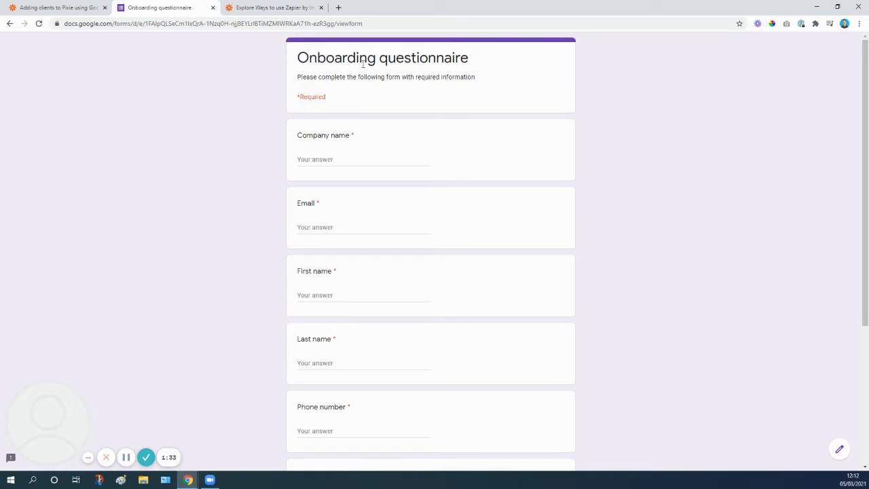
pyautogui.scroll(-1, 359, 136)
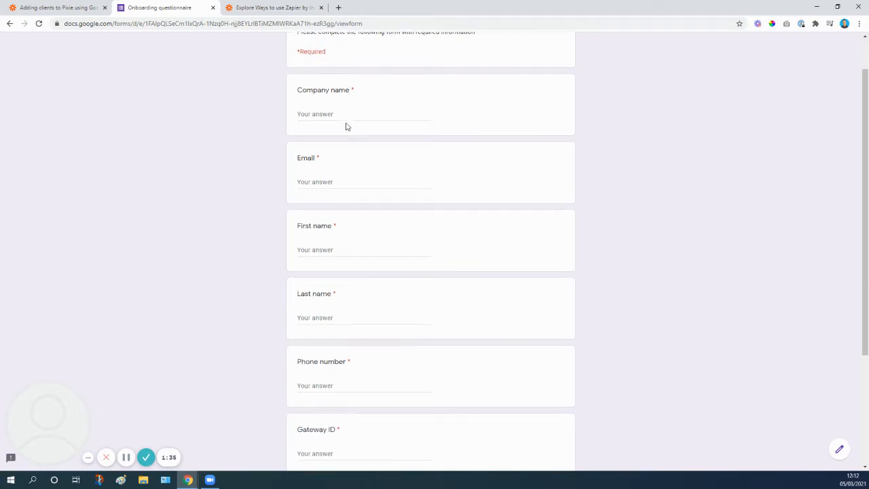
pyautogui.scroll(-2, 336, 180)
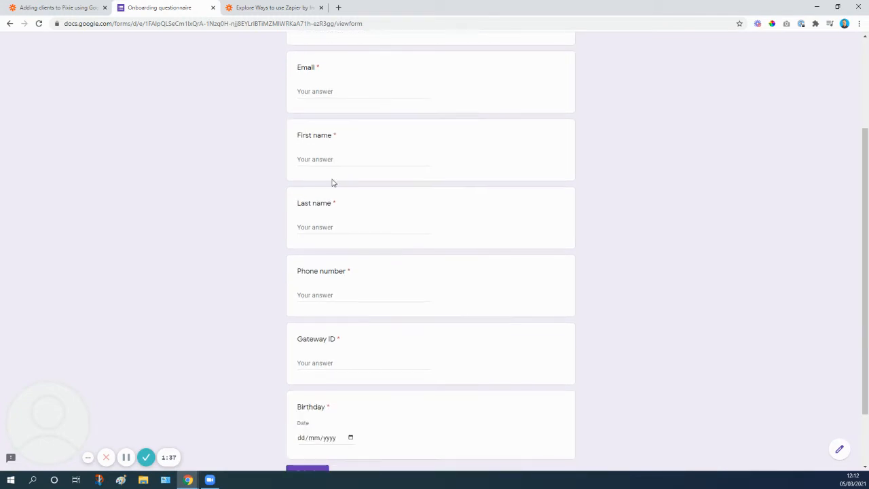
pyautogui.scroll(-2, 334, 178)
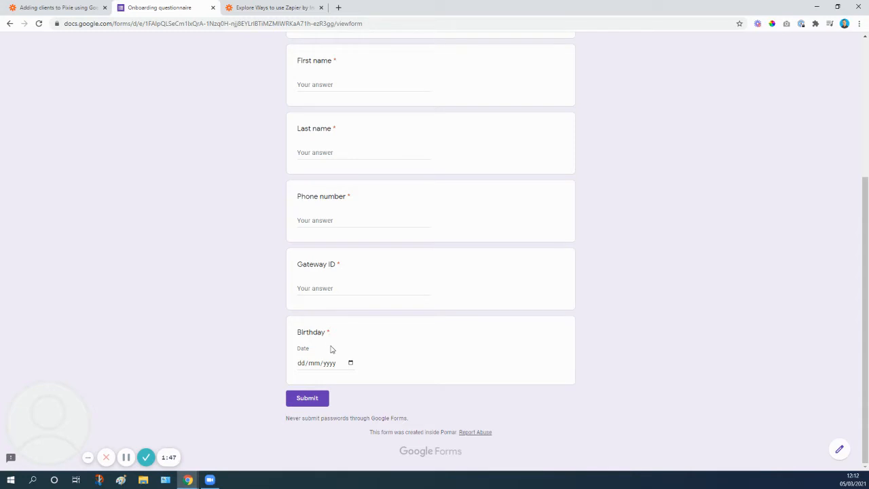
pyautogui.scroll(3, 374, 316)
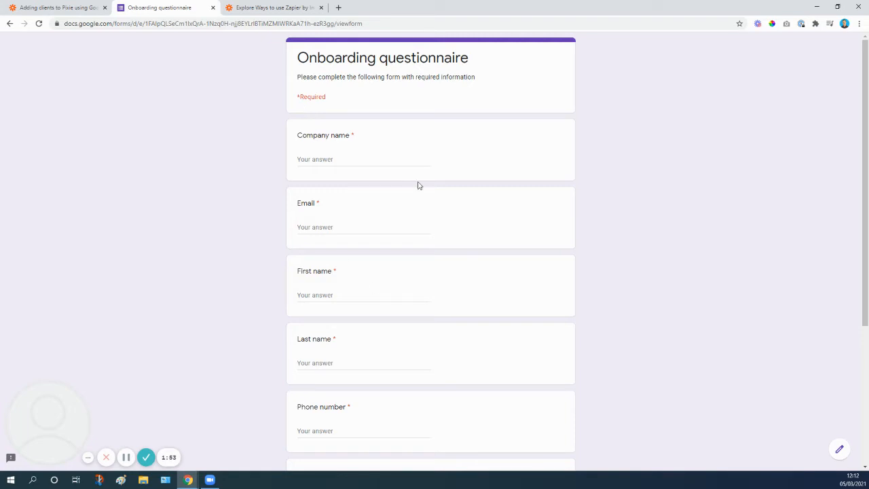
pyautogui.scroll(-3, 417, 184)
pyautogui.scroll(5, 382, 148)
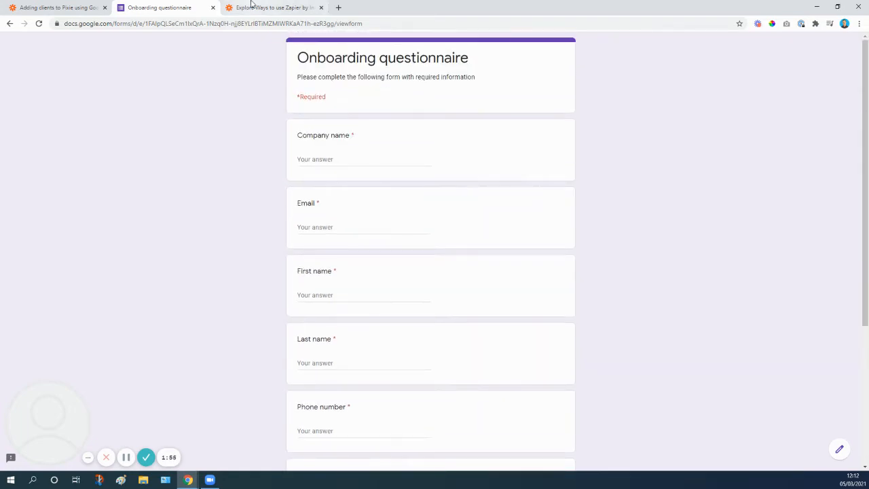
# Review the Google Forms trigger in the Zap "Adding clients to Pixie using Google forms": its event, spreadsheet setup and test response
pyautogui.click(250, 8)
pyautogui.click(44, 6)
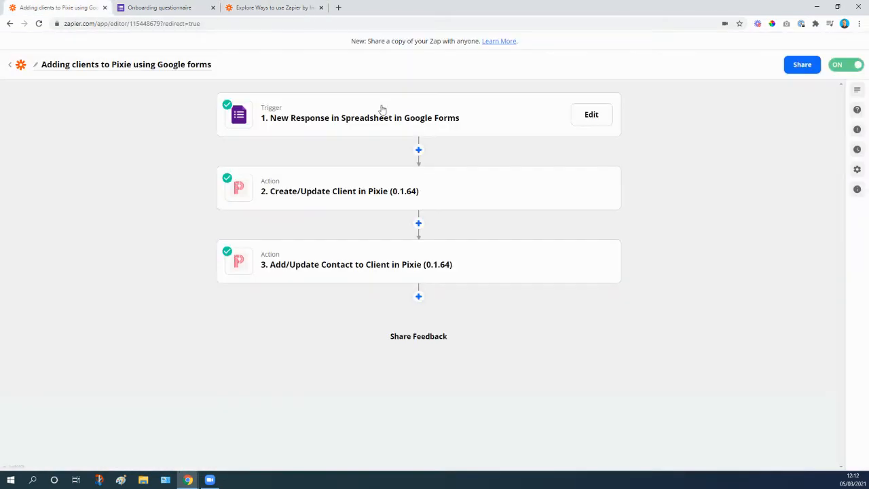
pyautogui.click(309, 120)
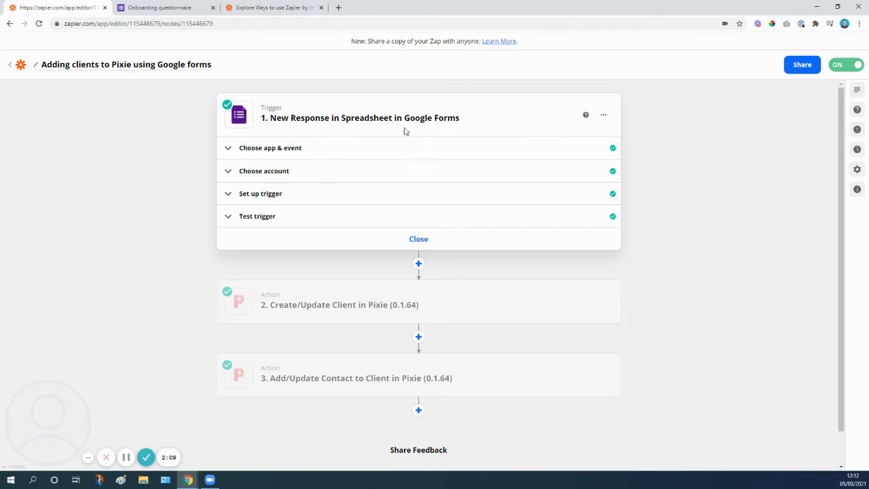
pyautogui.click(301, 149)
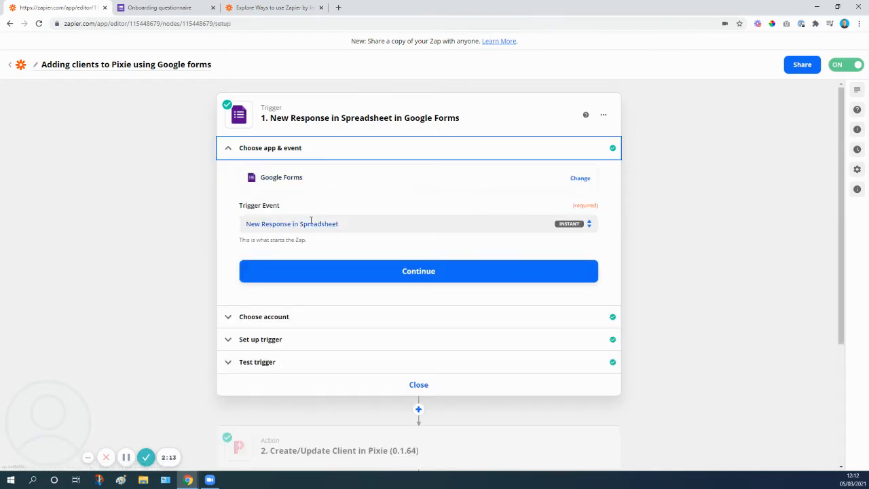
pyautogui.click(272, 340)
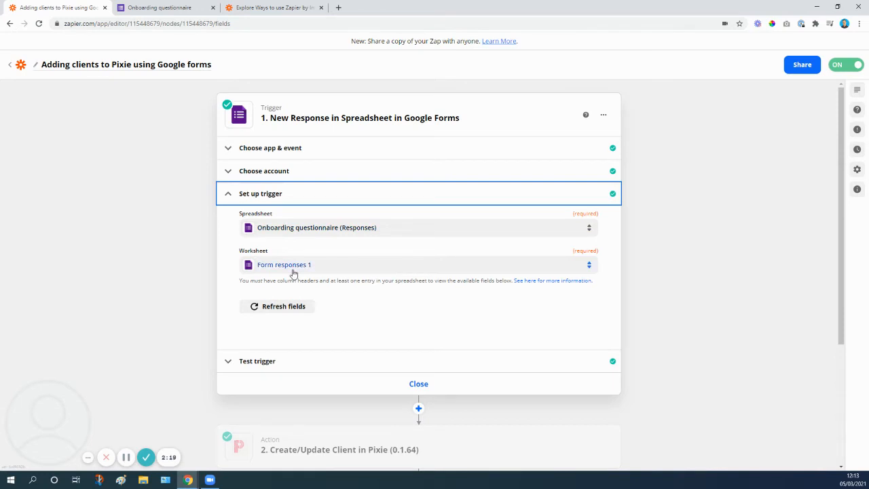
pyautogui.click(287, 363)
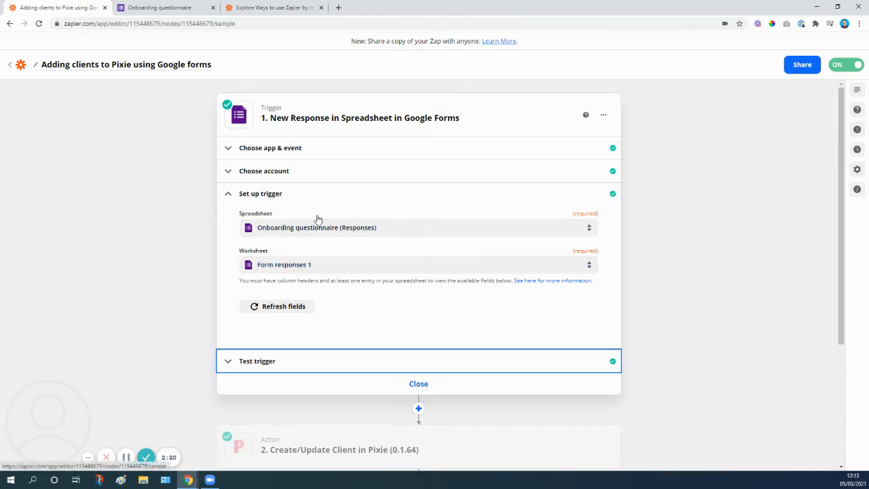
pyautogui.scroll(-1, 332, 295)
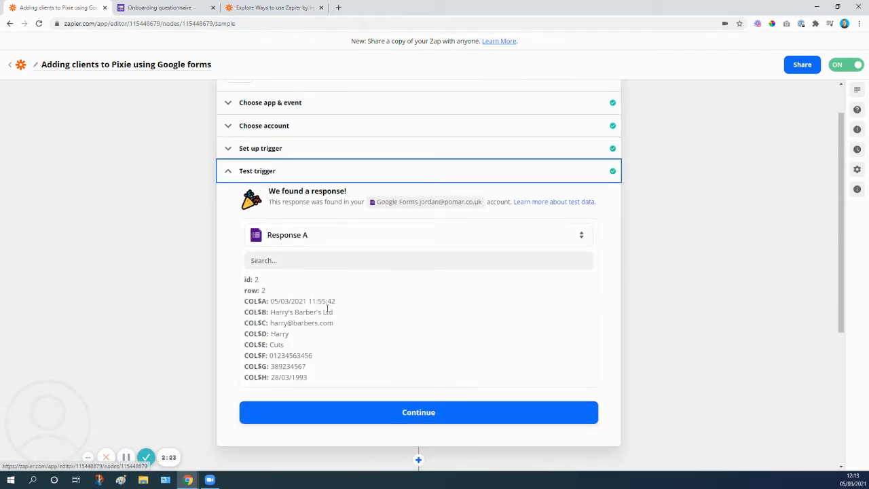
pyautogui.scroll(-1, 352, 310)
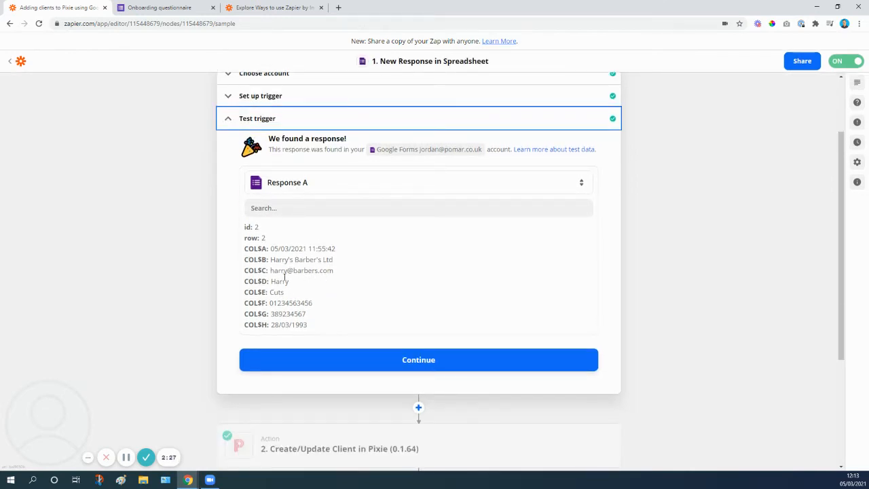
pyautogui.click(374, 359)
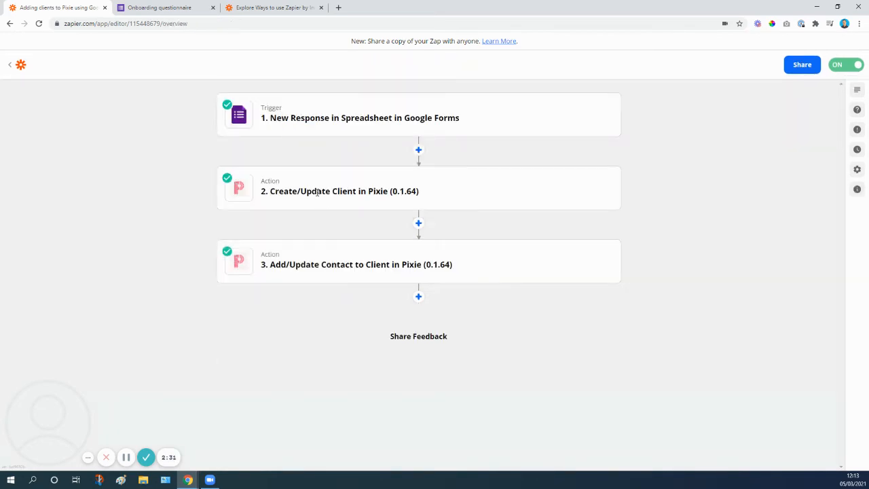
# Examine the Create/Update Client action's app and event, connected Pixie account and mapped client fields
pyautogui.click(317, 193)
pyautogui.click(277, 243)
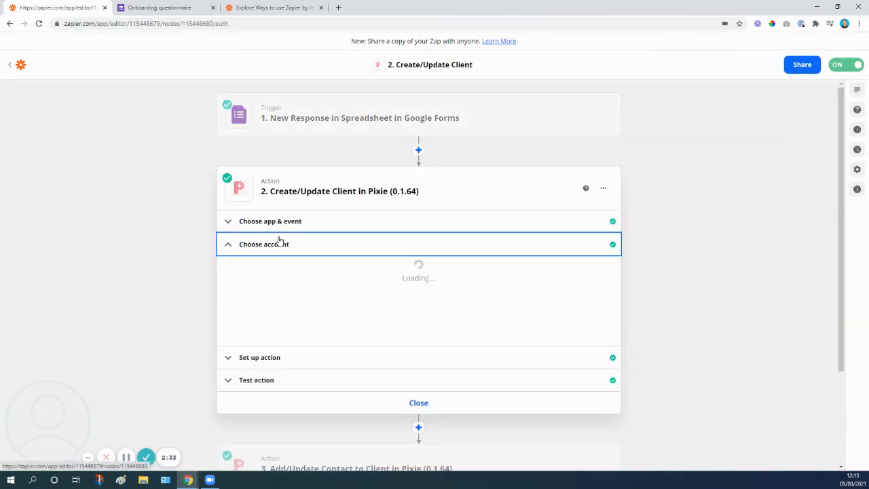
pyautogui.click(274, 229)
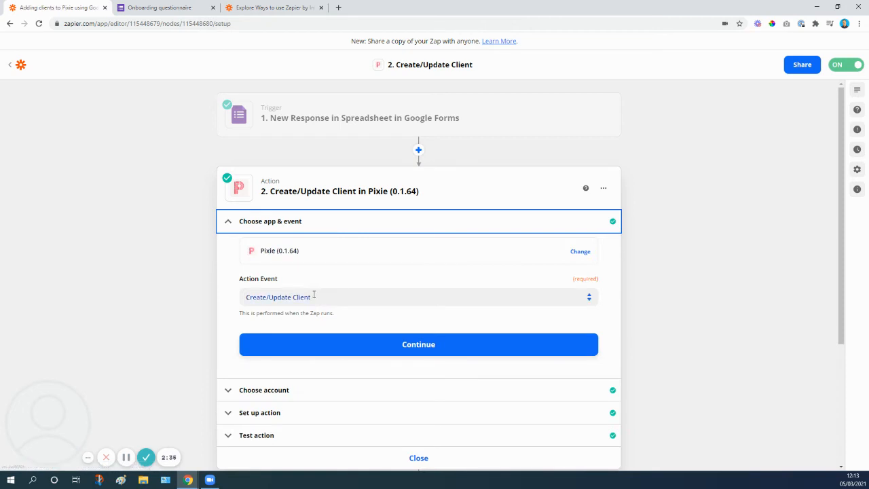
pyautogui.click(274, 389)
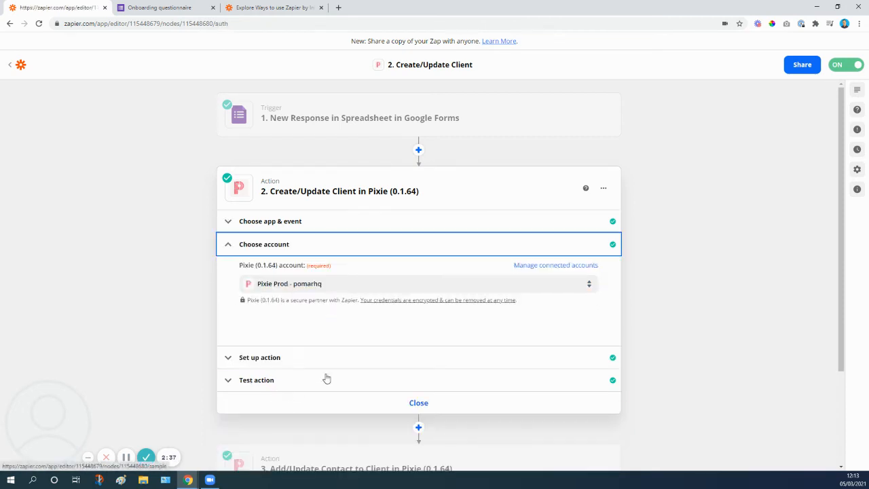
pyautogui.click(289, 357)
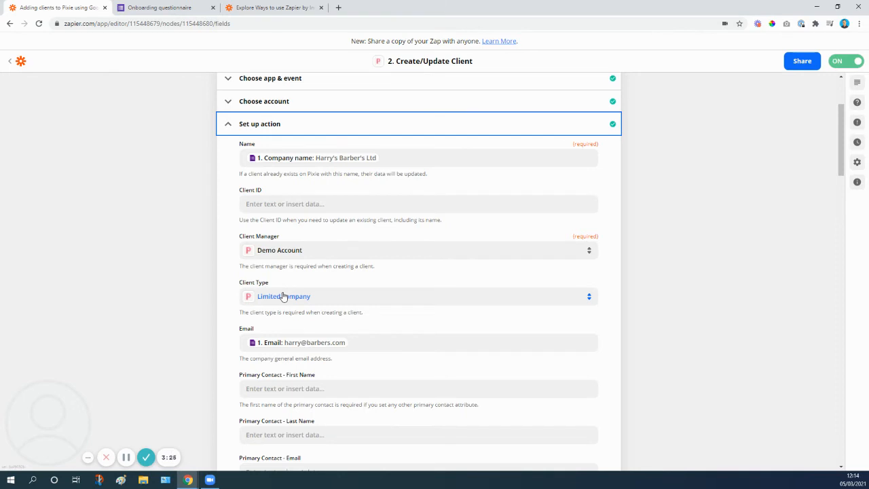
# Open Pixie's client types settings in a new browser tab and add a blank client type to the end of the list
pyautogui.click(338, 7)
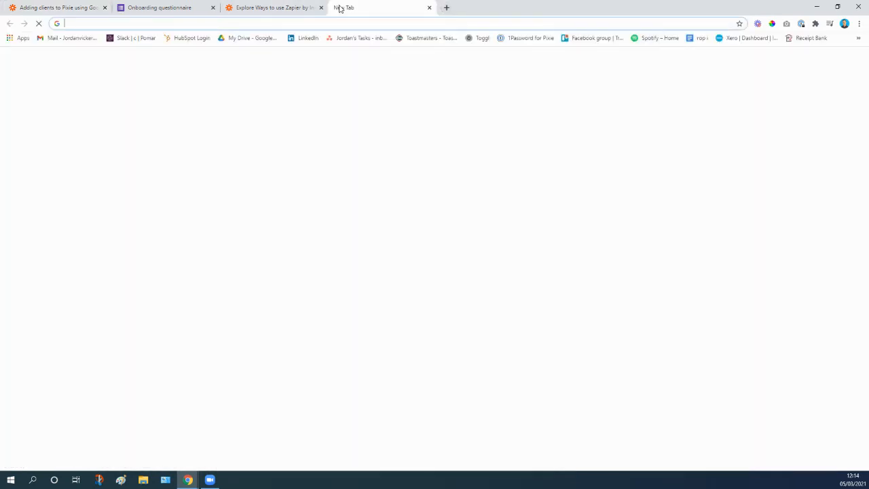
pyautogui.write('p')
pyautogui.press('Return')
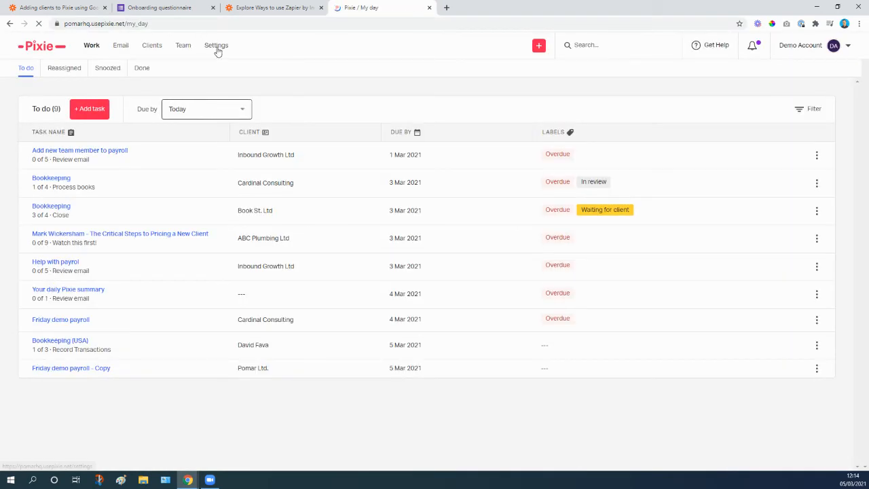
pyautogui.click(217, 48)
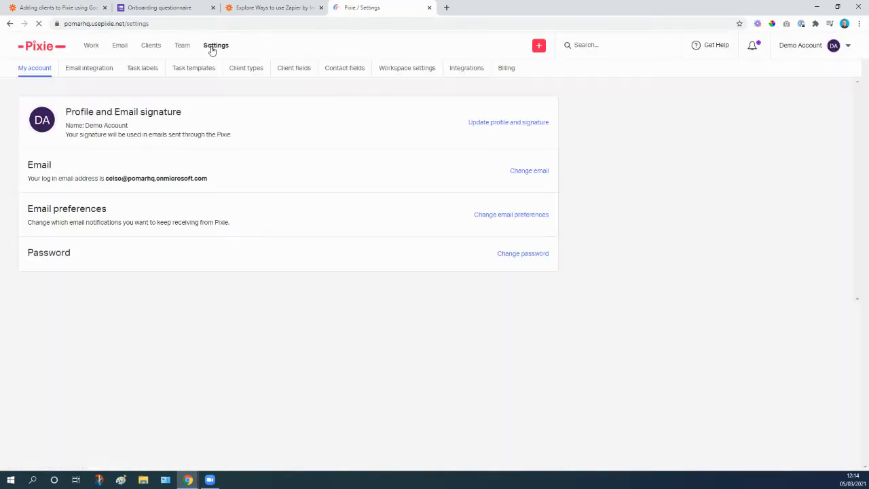
pyautogui.click(244, 70)
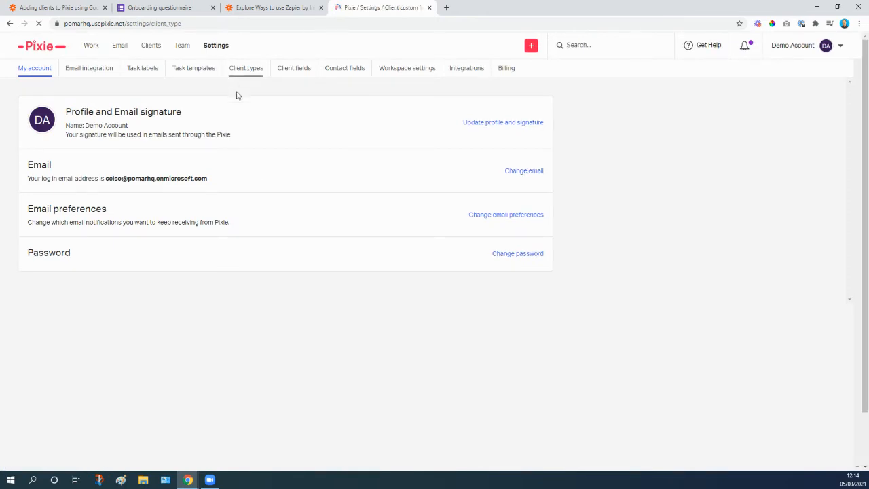
pyautogui.scroll(-2, 77, 277)
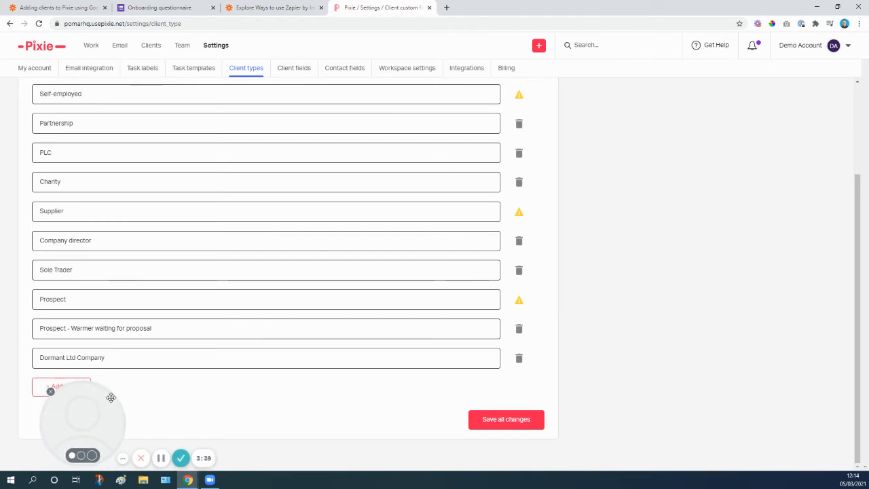
pyautogui.click(54, 388)
pyautogui.click(54, 387)
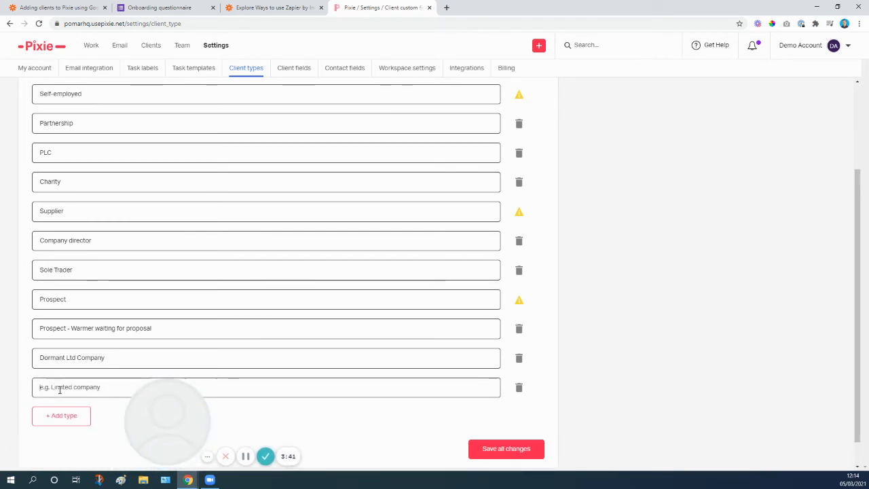
# Name the blank client type "New client - assign type" and save all changes to the client types
pyautogui.write('New client - as')
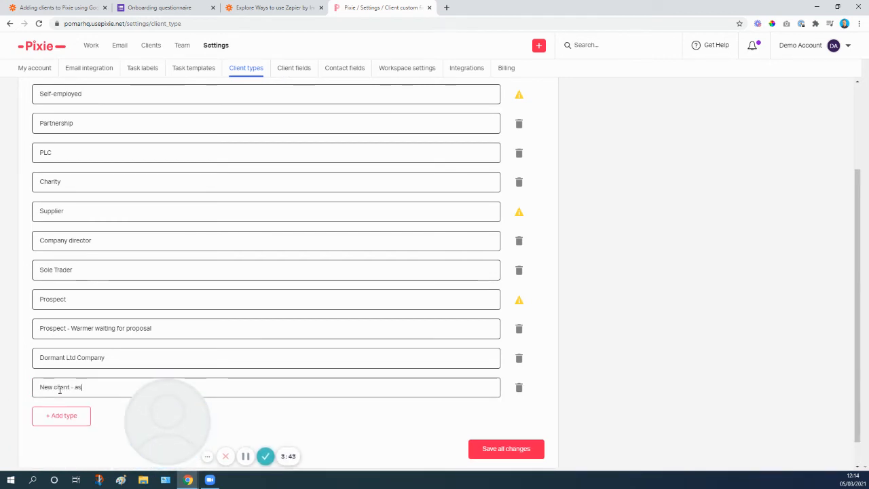
pyautogui.write('sign type')
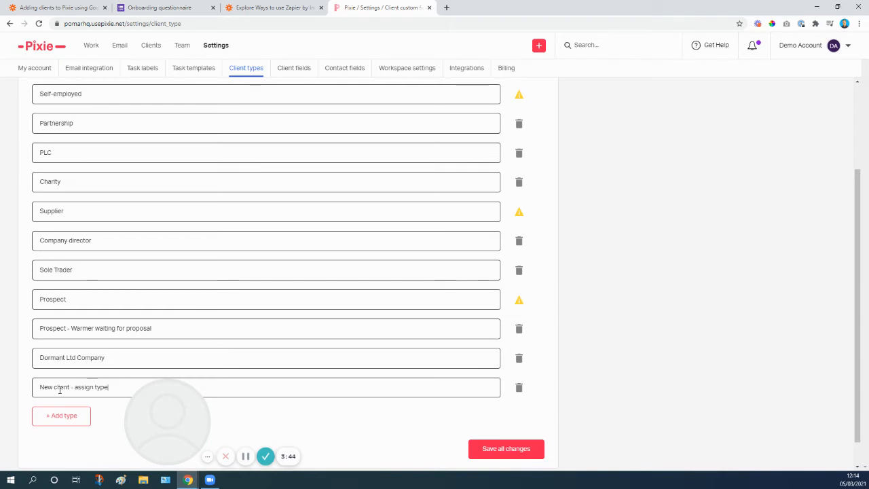
pyautogui.click(514, 449)
pyautogui.click(459, 270)
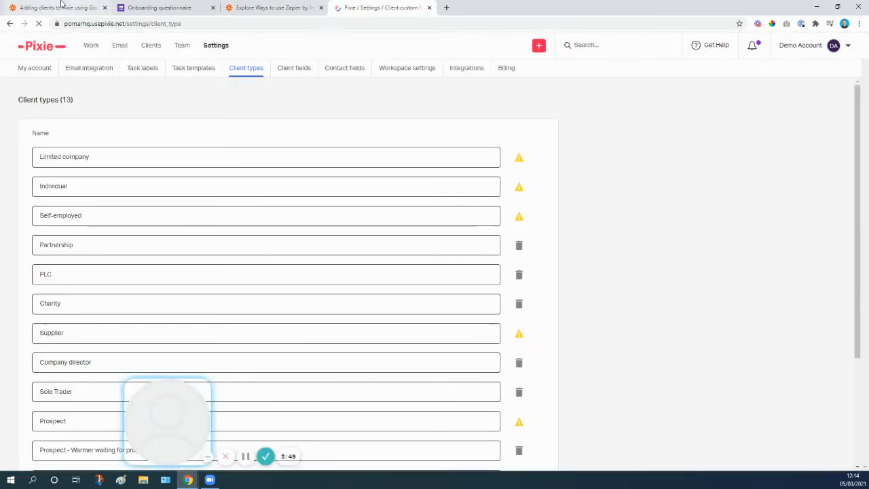
# Switch back to the Zap in Zapier and refresh the fields of the Create/Update Client action
pyautogui.click(65, 7)
pyautogui.scroll(-8, 349, 315)
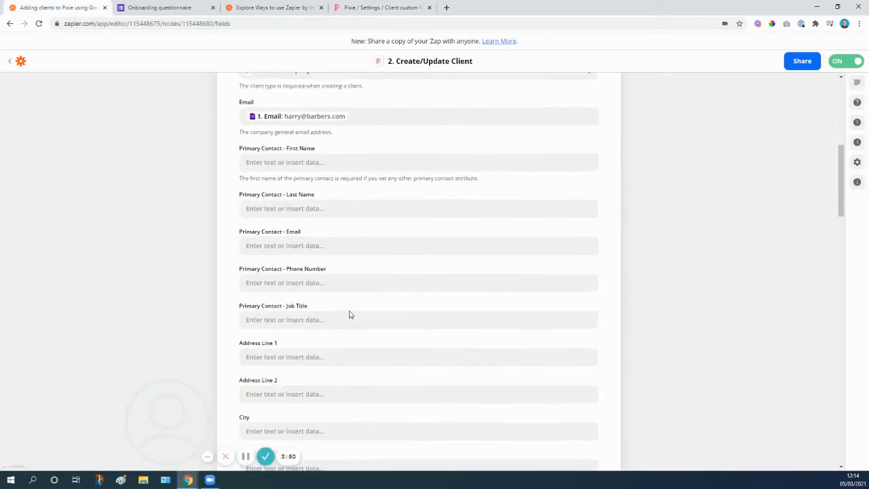
pyautogui.scroll(-12, 343, 319)
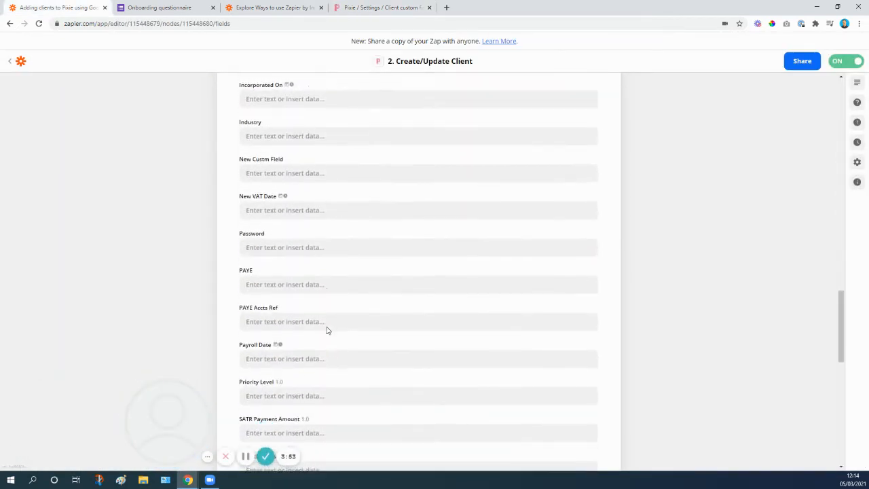
pyautogui.scroll(-10, 327, 330)
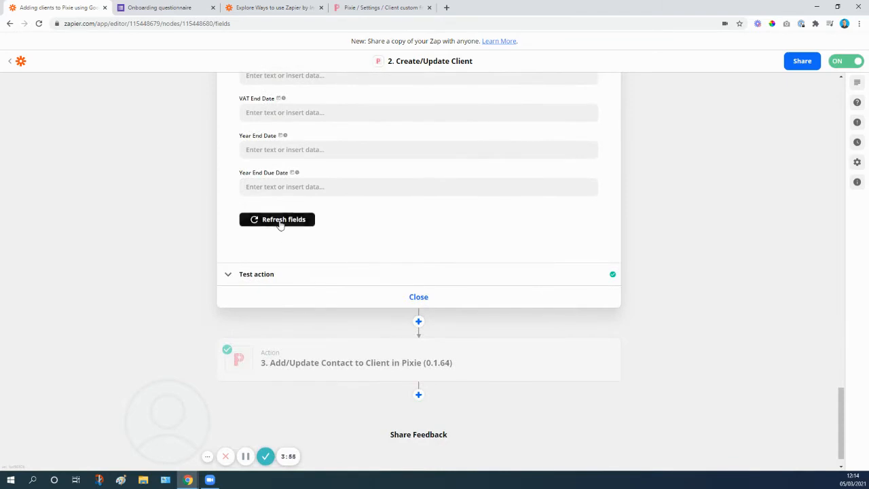
pyautogui.click(280, 225)
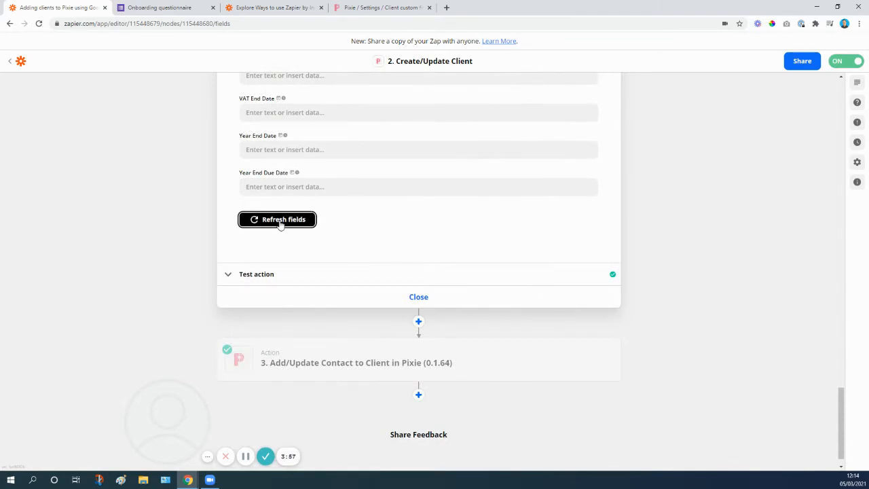
# Set the Create/Update Client action's Client Type to "New client - assign type"
pyautogui.scroll(15, 280, 222)
pyautogui.scroll(15, 281, 222)
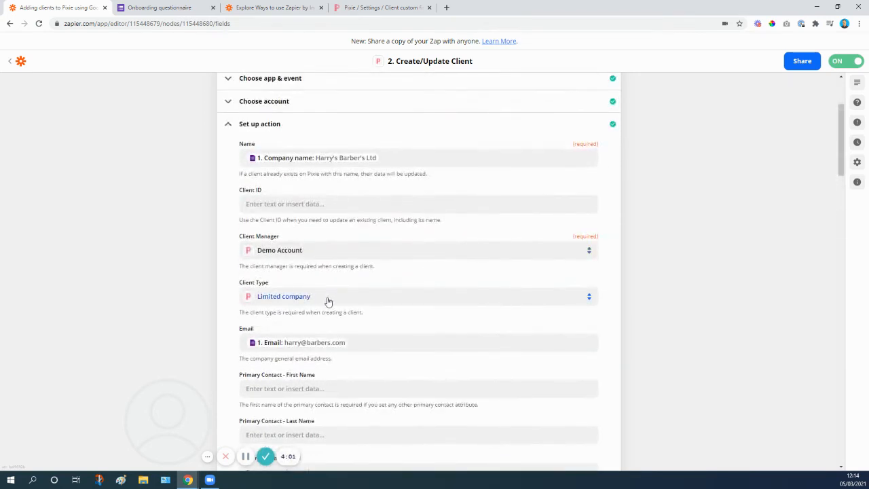
pyautogui.click(329, 302)
pyautogui.click(320, 351)
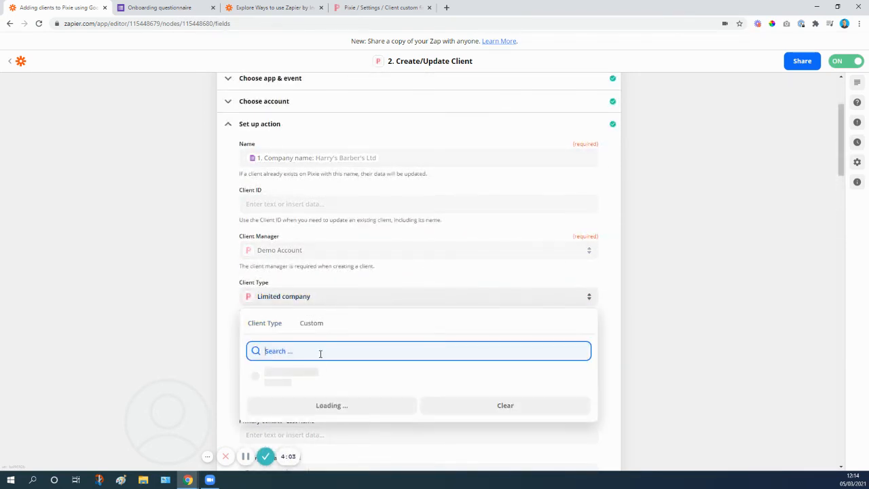
pyautogui.scroll(-1, 347, 312)
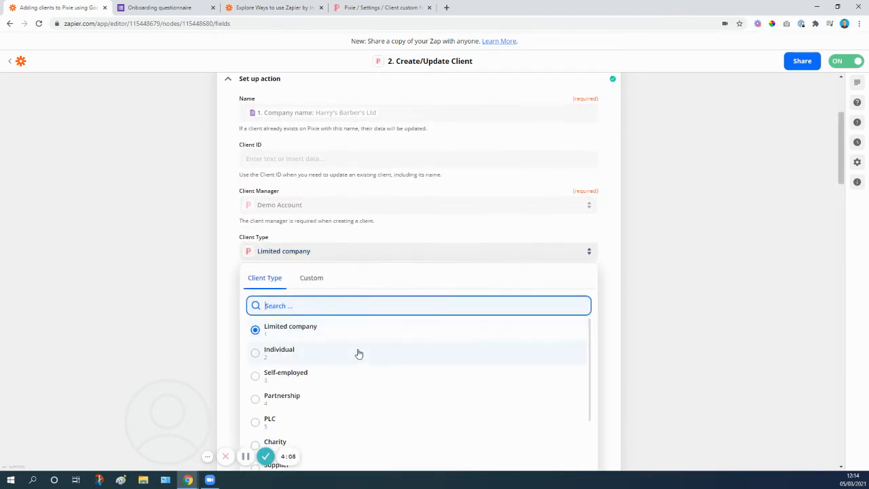
pyautogui.scroll(-5, 357, 353)
pyautogui.scroll(-2, 359, 357)
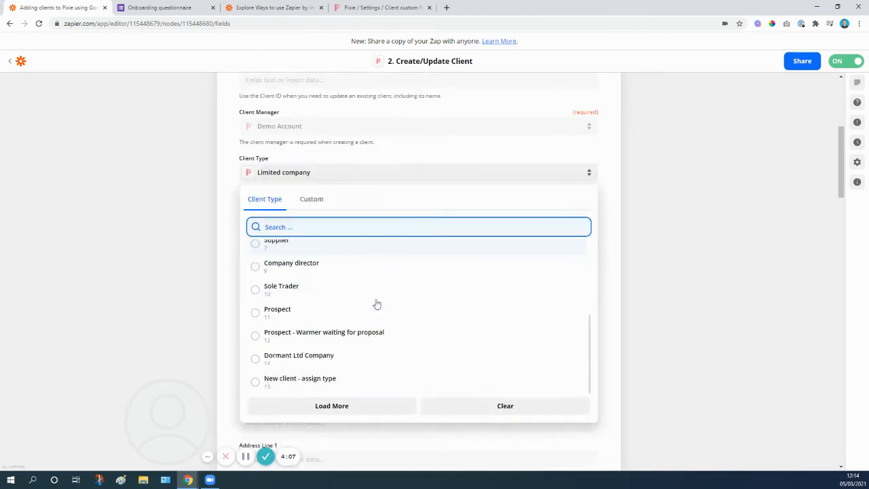
pyautogui.click(286, 370)
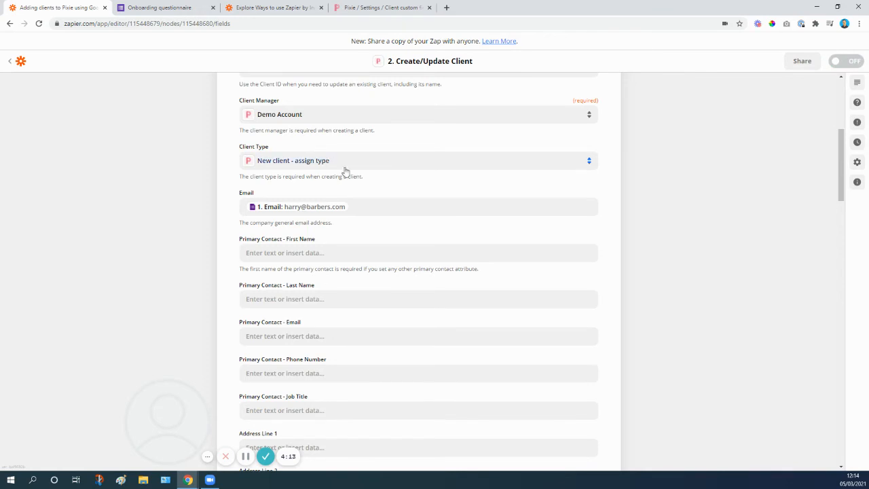
# Examine the action's remaining client fields and compare them with the client custom fields in Pixie's settings
pyautogui.moveTo(177, 401)
pyautogui.moveTo(177, 401); pyautogui.dragTo(97, 403)
pyautogui.scroll(-2, 308, 206)
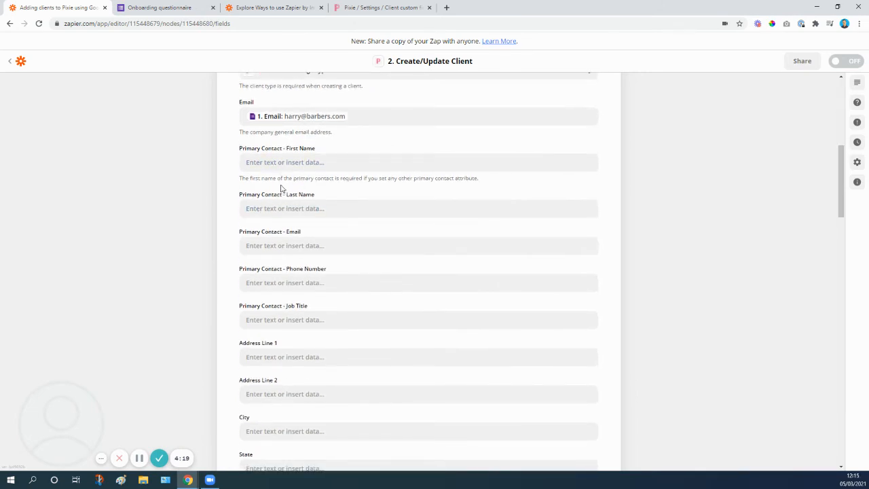
pyautogui.scroll(-10, 316, 178)
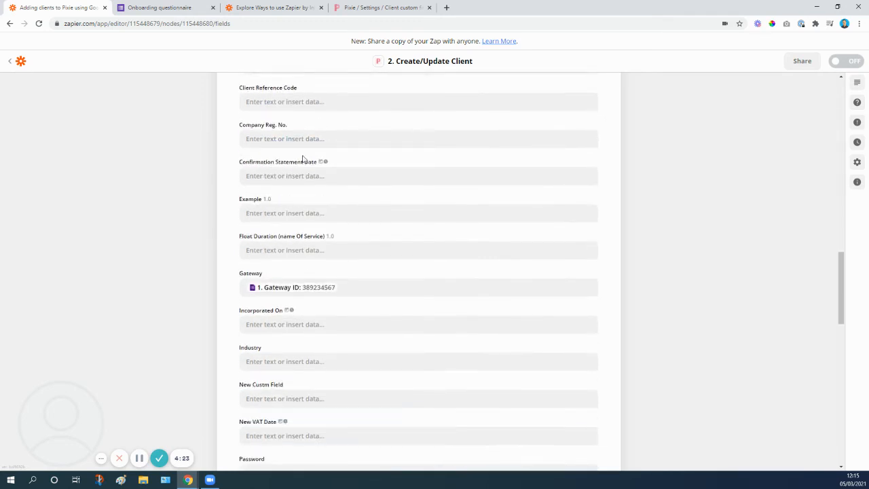
pyautogui.scroll(-1, 309, 156)
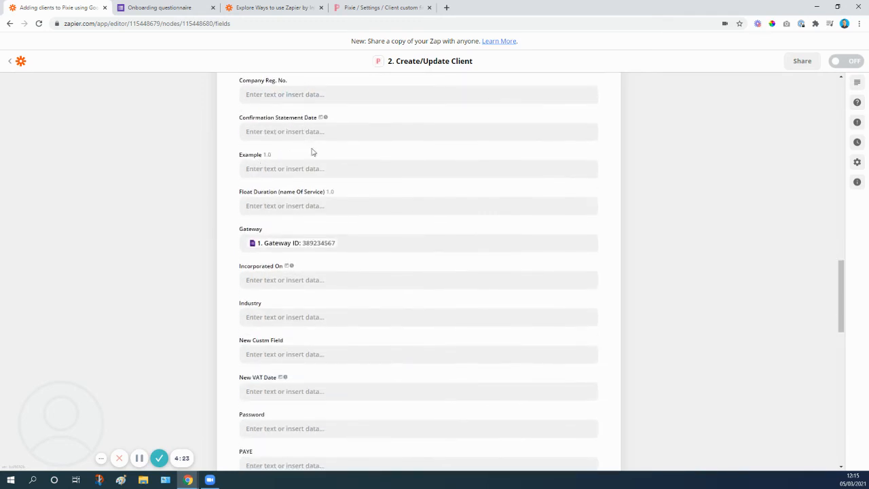
pyautogui.click(366, 8)
pyautogui.click(289, 72)
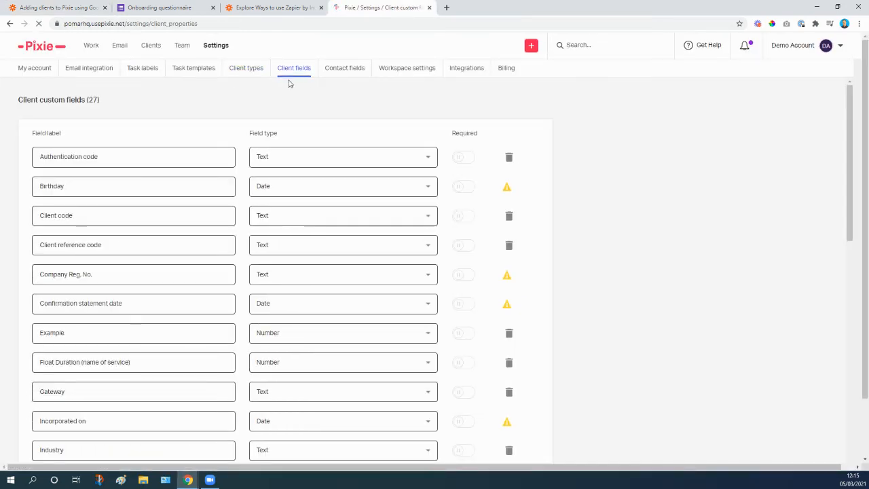
pyautogui.scroll(-1, 155, 154)
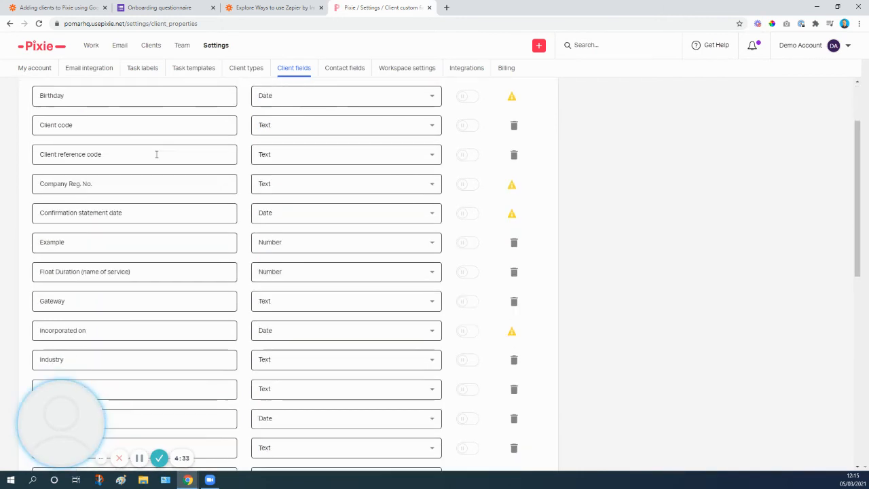
pyautogui.scroll(-2, 168, 244)
pyautogui.scroll(-2, 168, 244)
pyautogui.scroll(3, 174, 223)
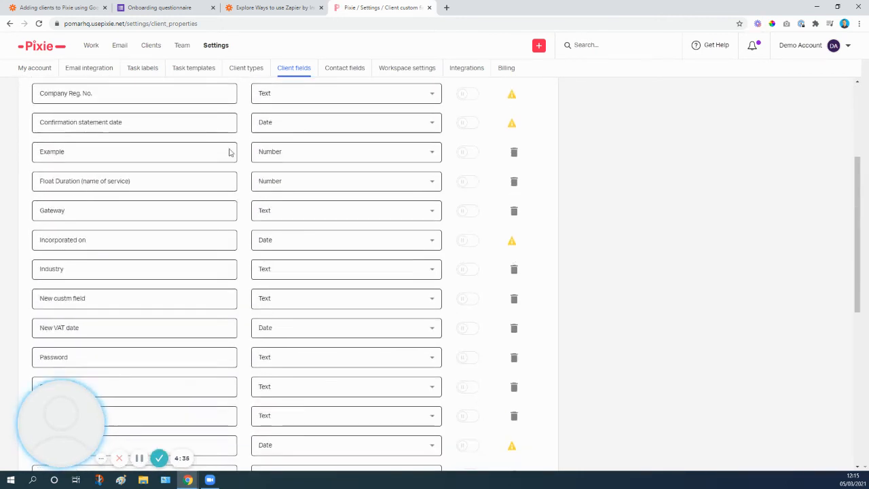
# Return to the Zap, continue the Create/Update Client setup to its test, review the test's client data and close the action
pyautogui.hotkey('ctrl', 'shift', 'Tab')
pyautogui.hotkey('ctrl', 'shift', 'Tab')
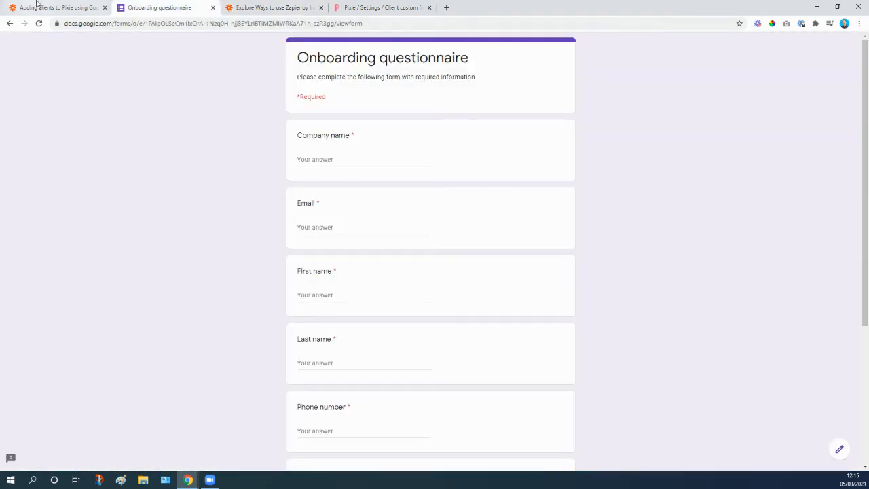
pyautogui.hotkey('ctrl', 'shift', 'Tab')
pyautogui.scroll(-2, 391, 297)
pyautogui.scroll(-10, 391, 297)
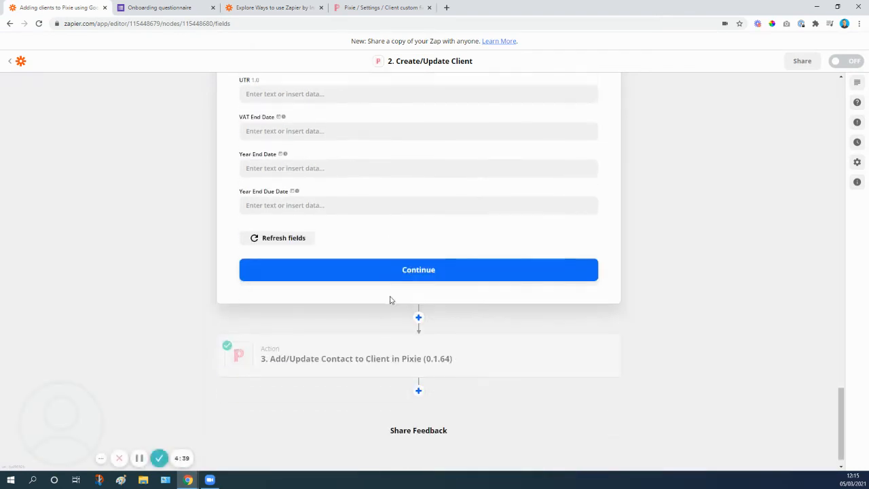
pyautogui.click(409, 258)
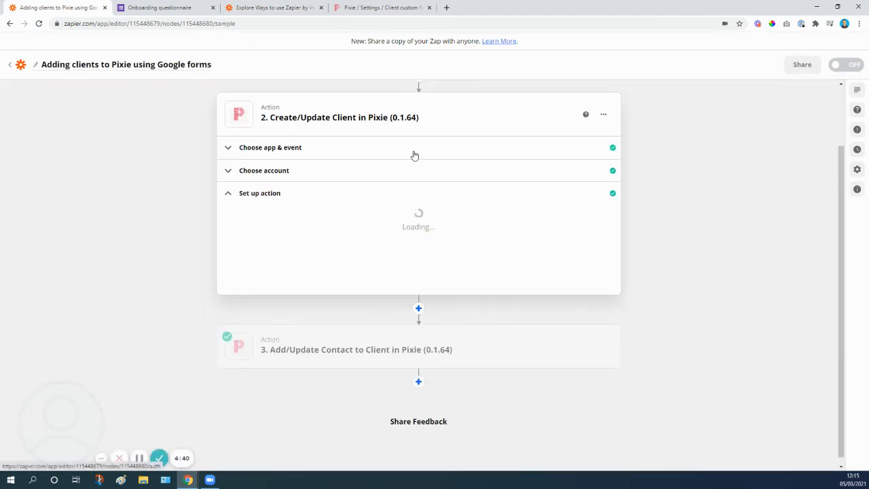
pyautogui.scroll(-3, 414, 246)
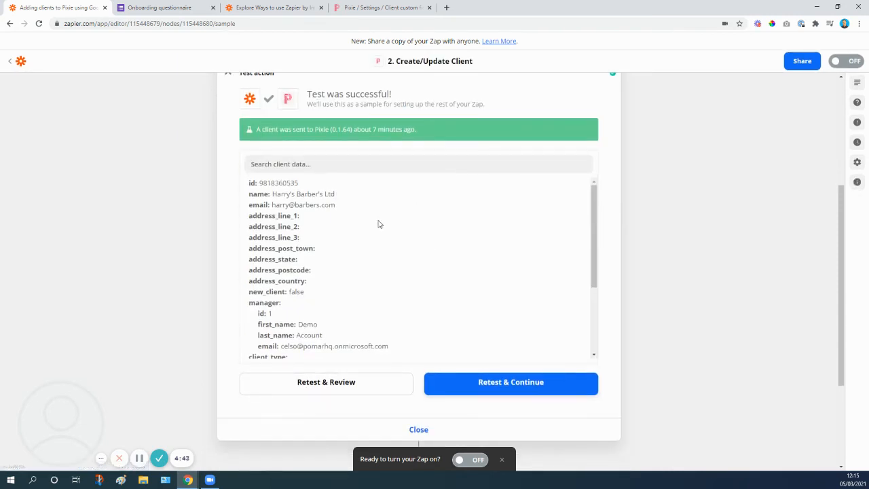
pyautogui.scroll(-3, 438, 185)
pyautogui.click(426, 434)
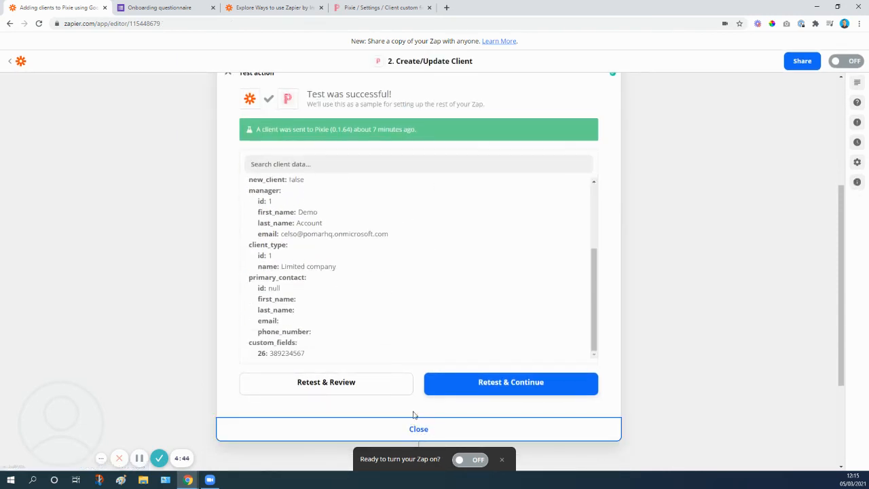
# Open the Add/Update Contact to Client action and review its app, event and mapped contact fields
pyautogui.click(370, 256)
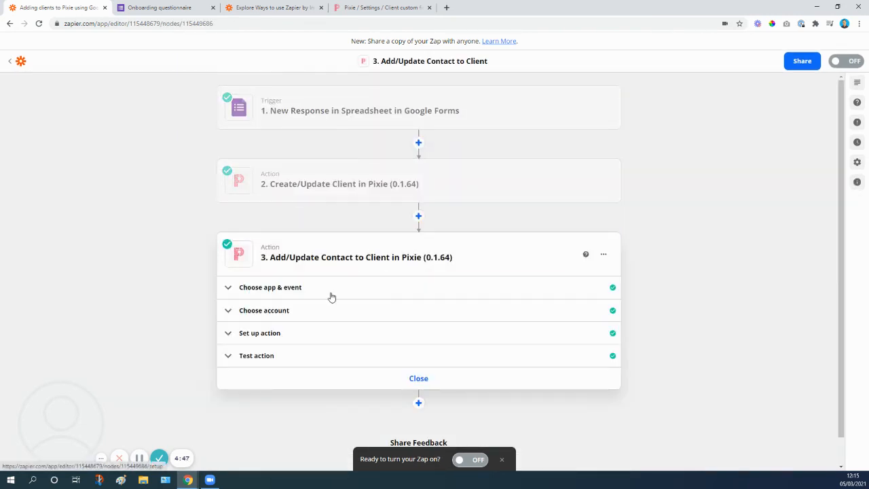
pyautogui.click(275, 296)
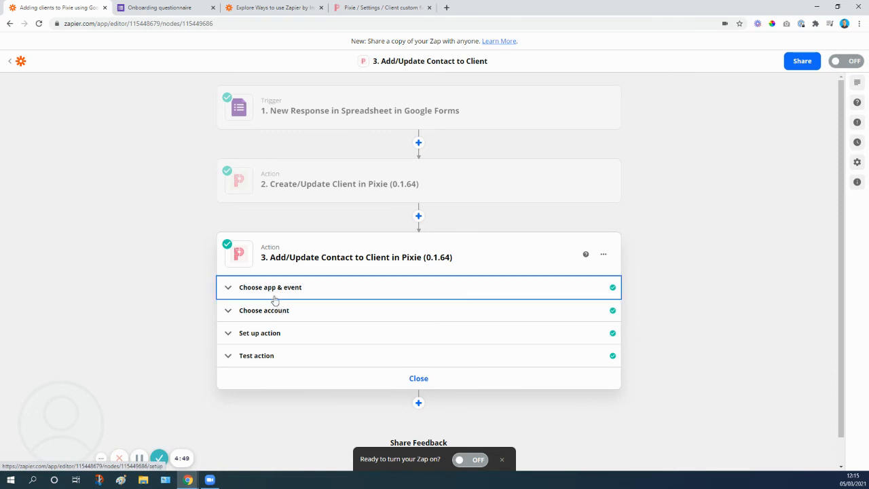
pyautogui.scroll(-1, 312, 360)
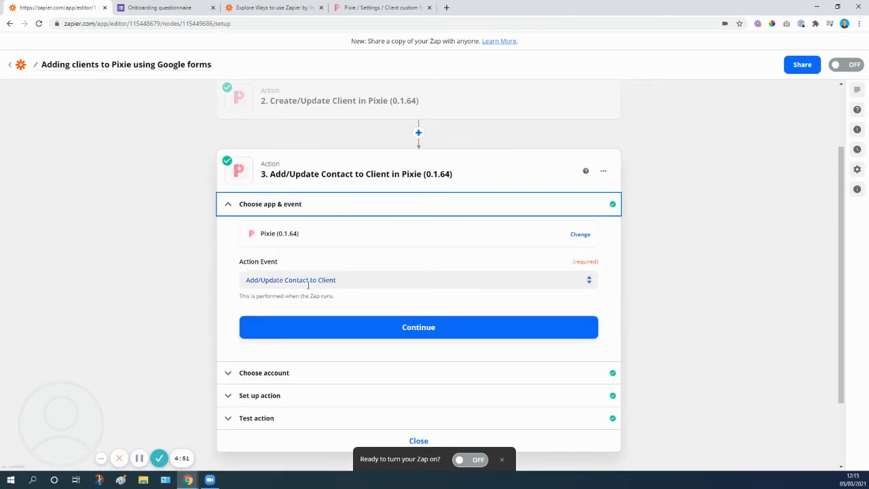
pyautogui.click(272, 400)
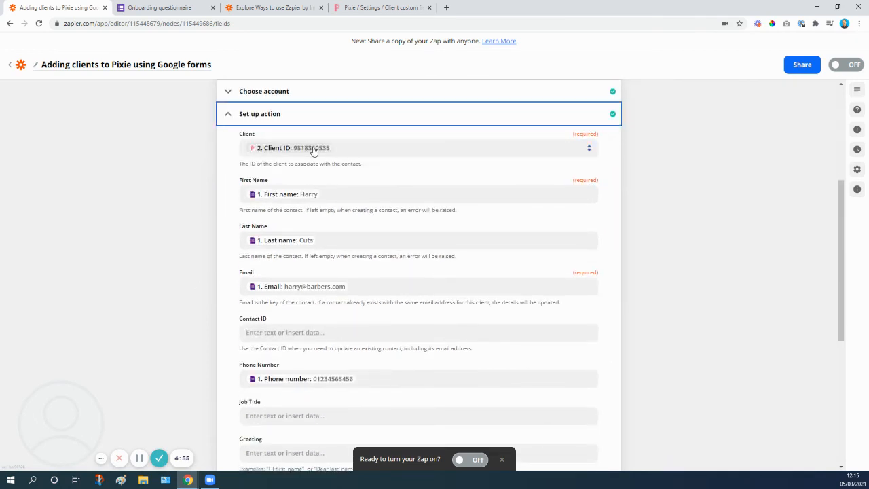
# Review all Create/Update Client data options available for the contact action's Client field, including Client ID
pyautogui.click(358, 149)
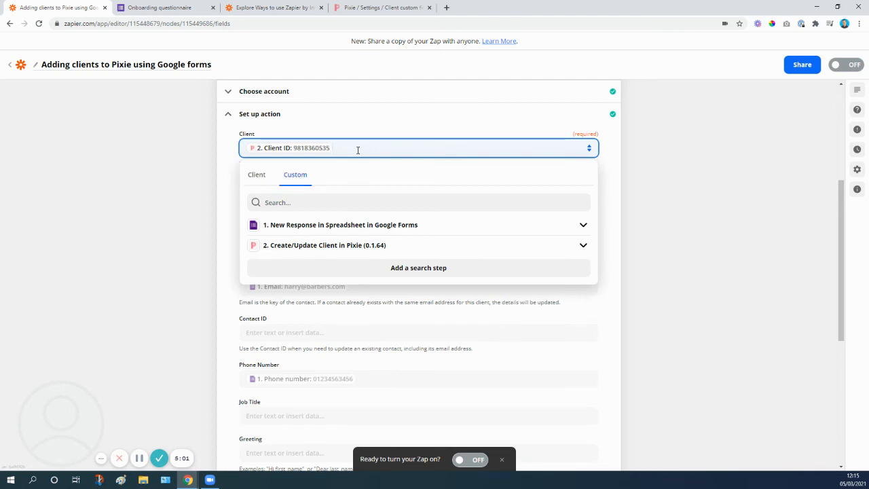
pyautogui.click(300, 248)
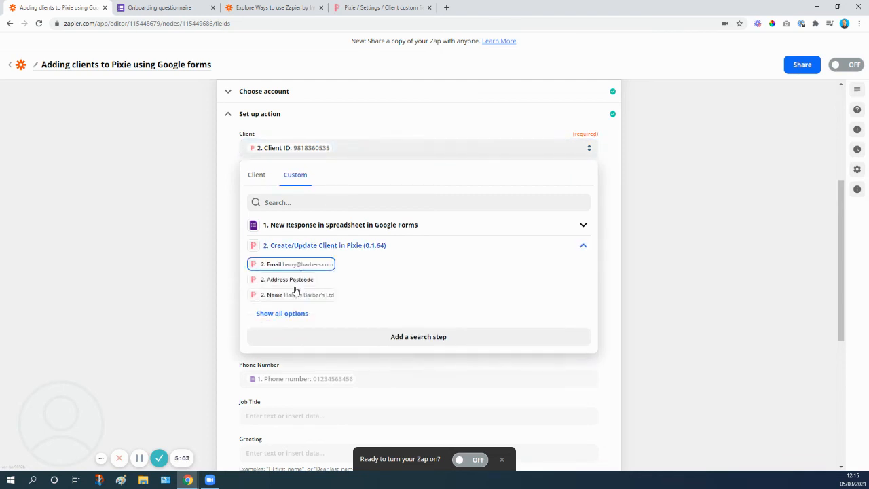
pyautogui.click(282, 314)
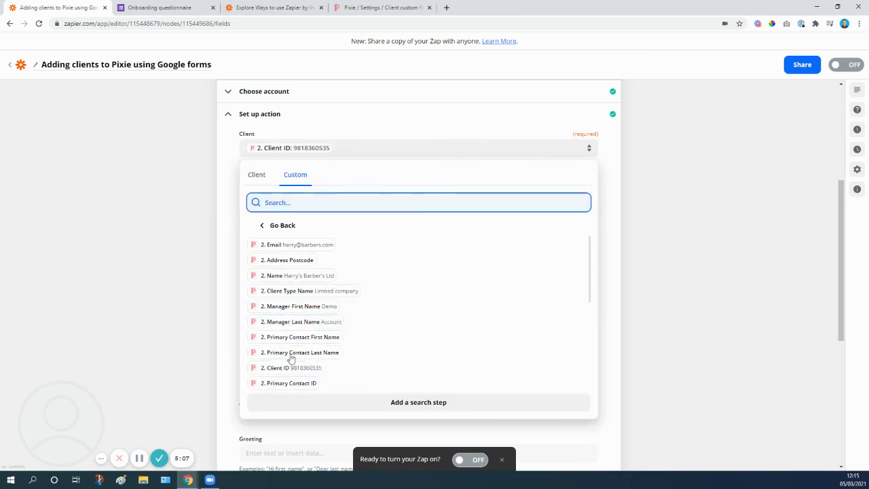
pyautogui.click(214, 171)
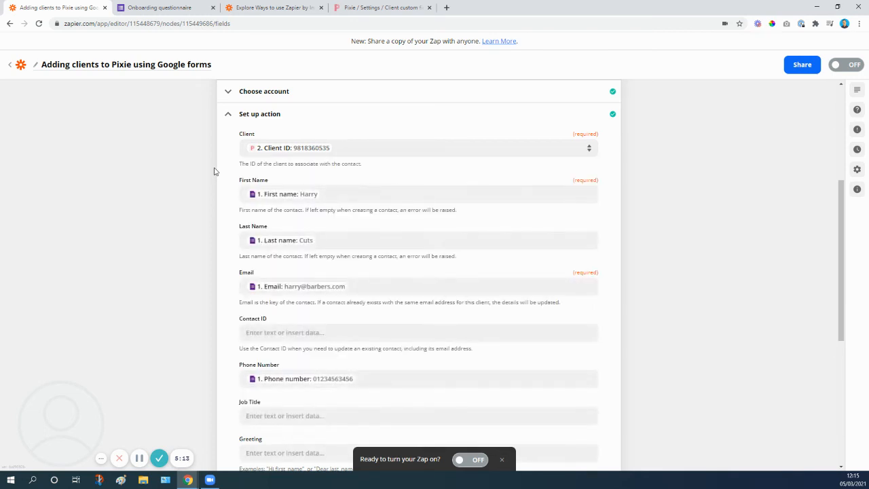
# Check the Google Forms response data available for the contact's First Name field
pyautogui.scroll(-1, 316, 146)
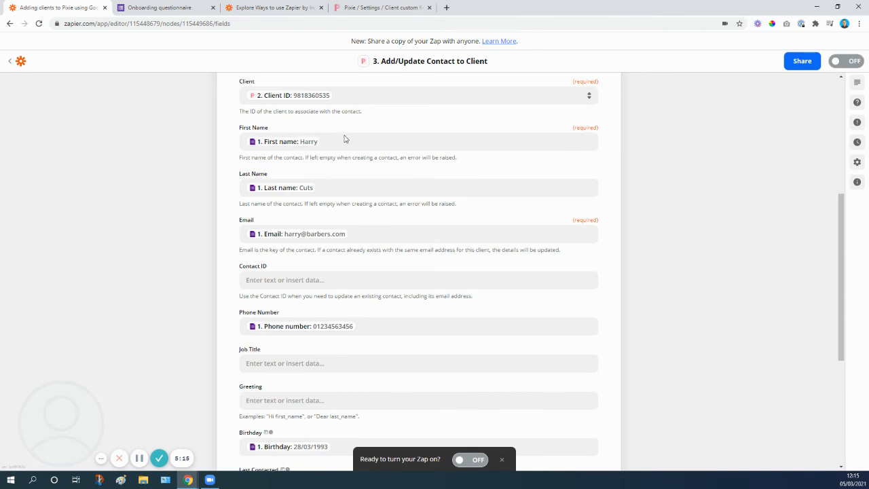
pyautogui.click(346, 140)
pyautogui.click(303, 212)
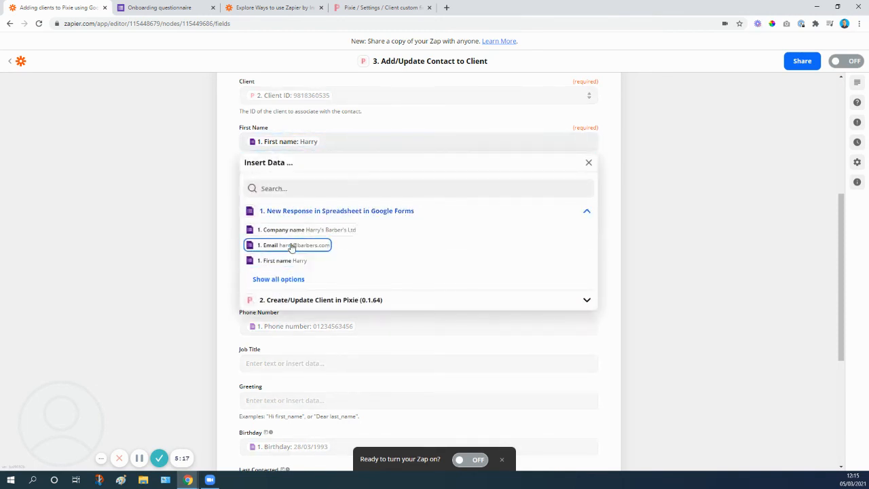
pyautogui.click(196, 199)
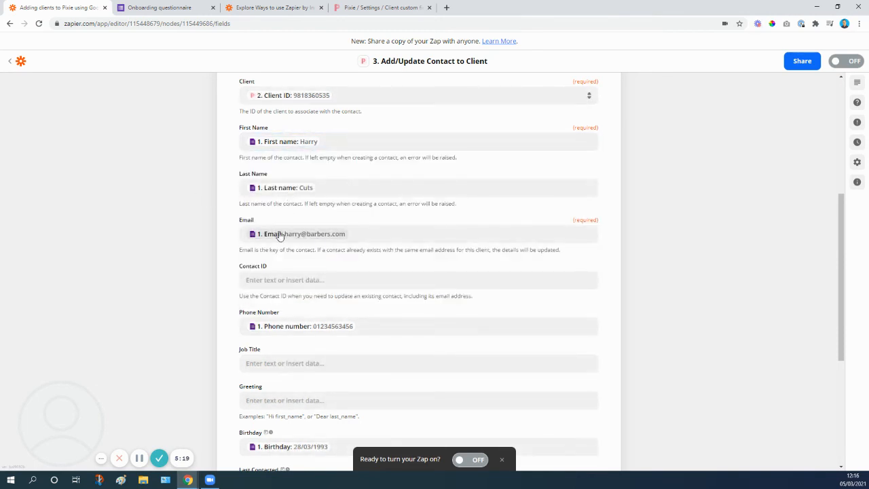
# Review the remaining mapped contact fields and the contact action's test result, and close the action
pyautogui.scroll(-3, 283, 233)
pyautogui.scroll(-1, 288, 223)
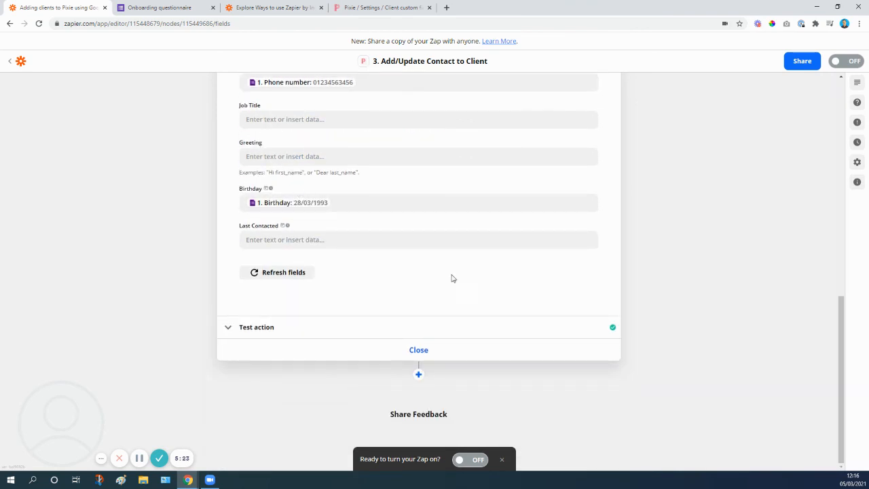
pyautogui.click(265, 330)
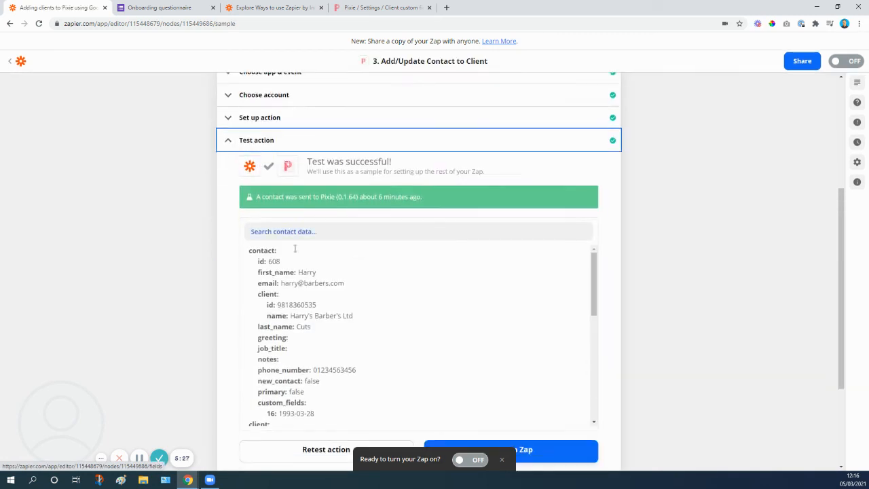
pyautogui.click(410, 367)
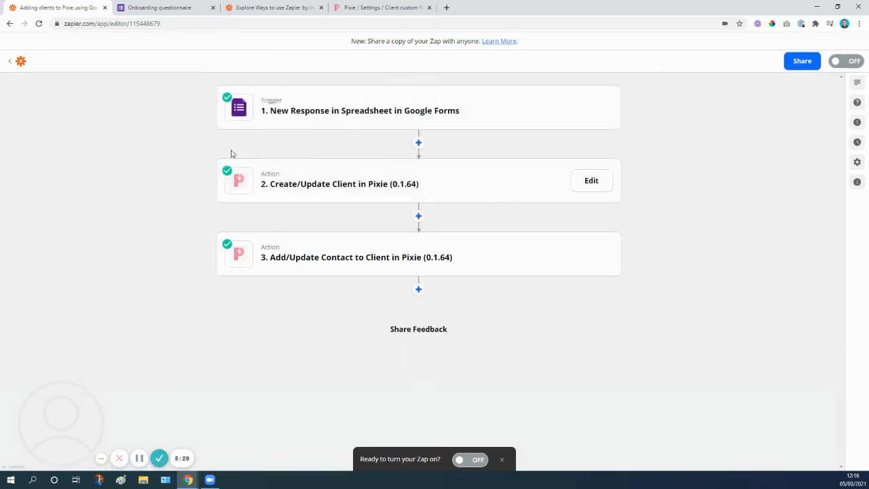
# Revisit the onboarding questionnaire and Pixie's client fields settings, and return to the Zap overview
pyautogui.click(154, 7)
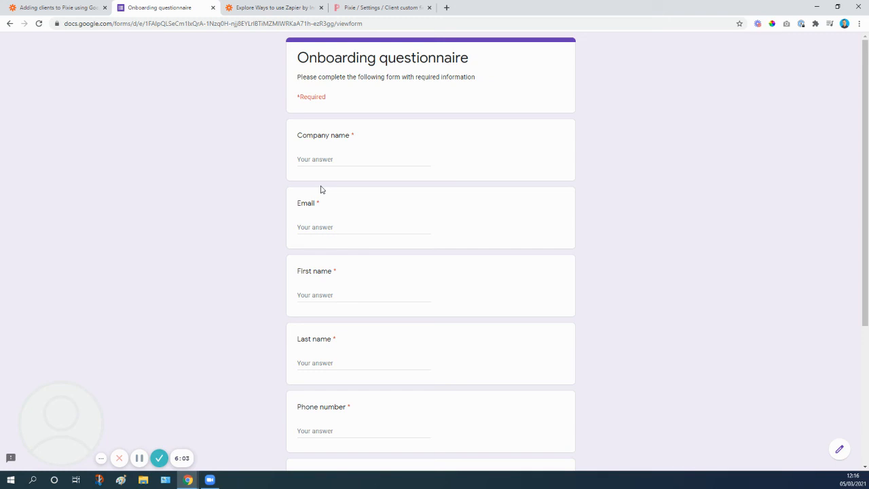
pyautogui.click(370, 7)
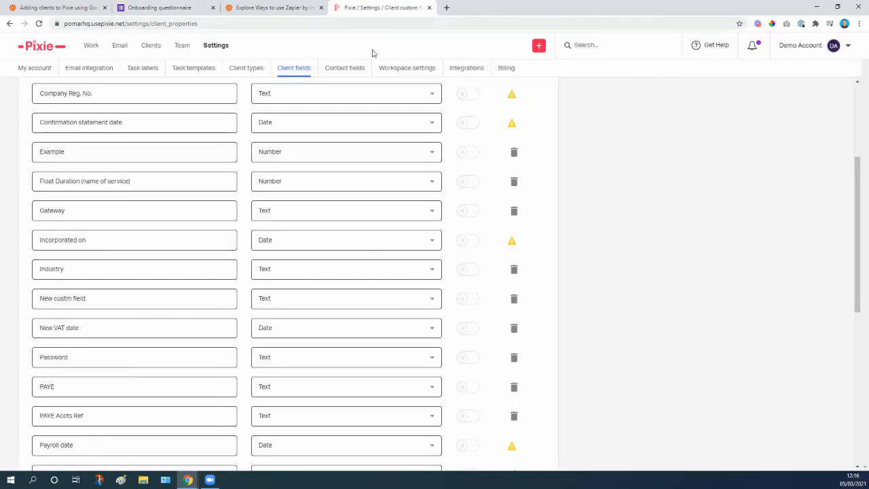
pyautogui.click(95, 8)
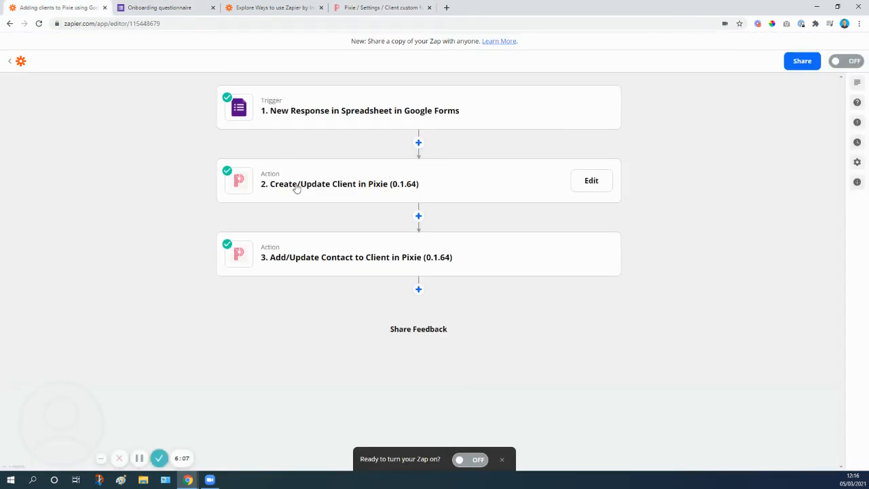